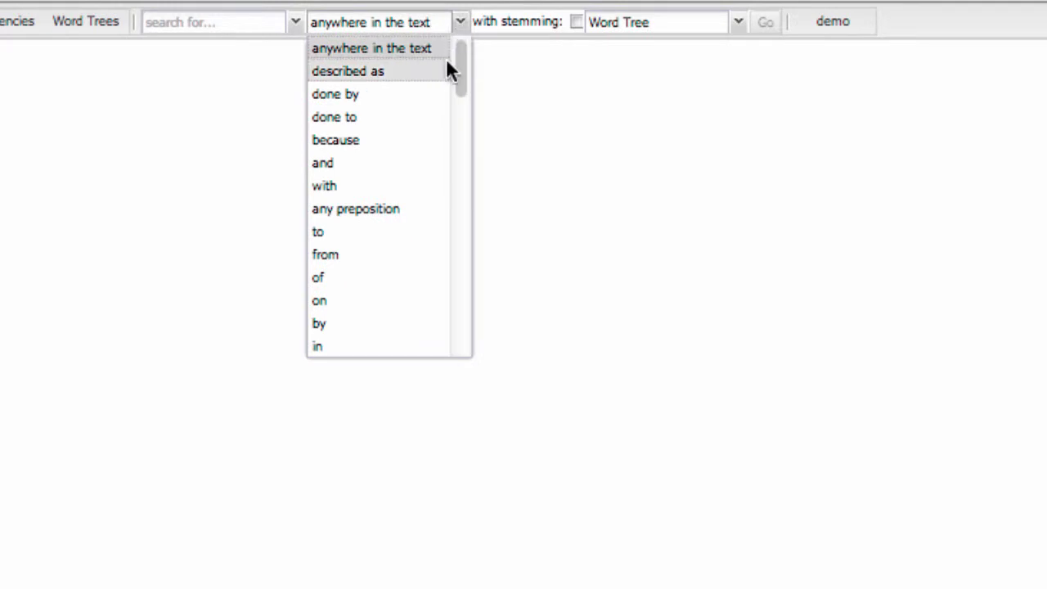
left_click(461, 31)
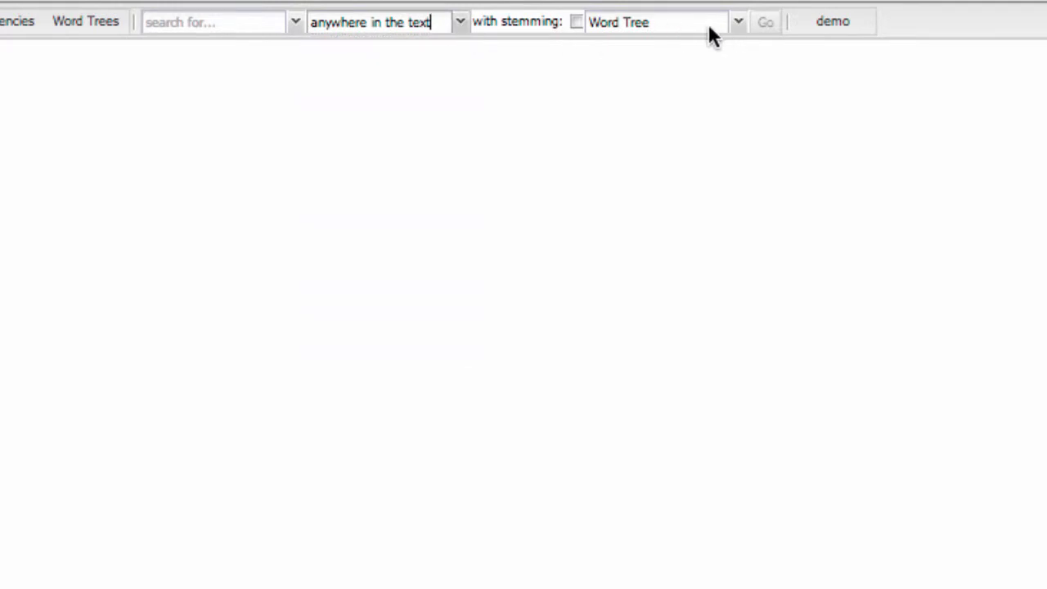
left_click(736, 36)
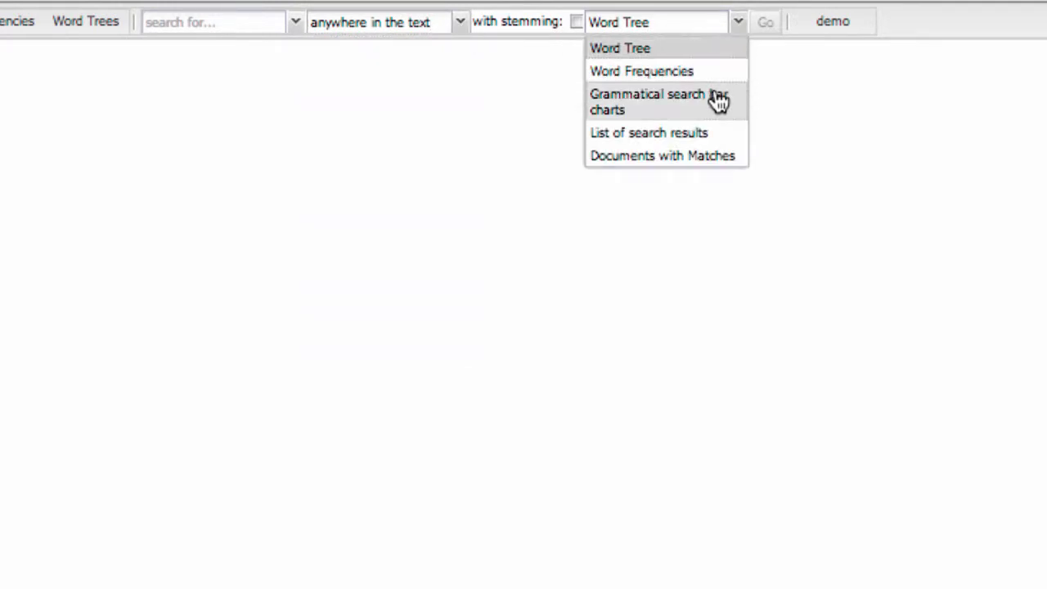
left_click(710, 24)
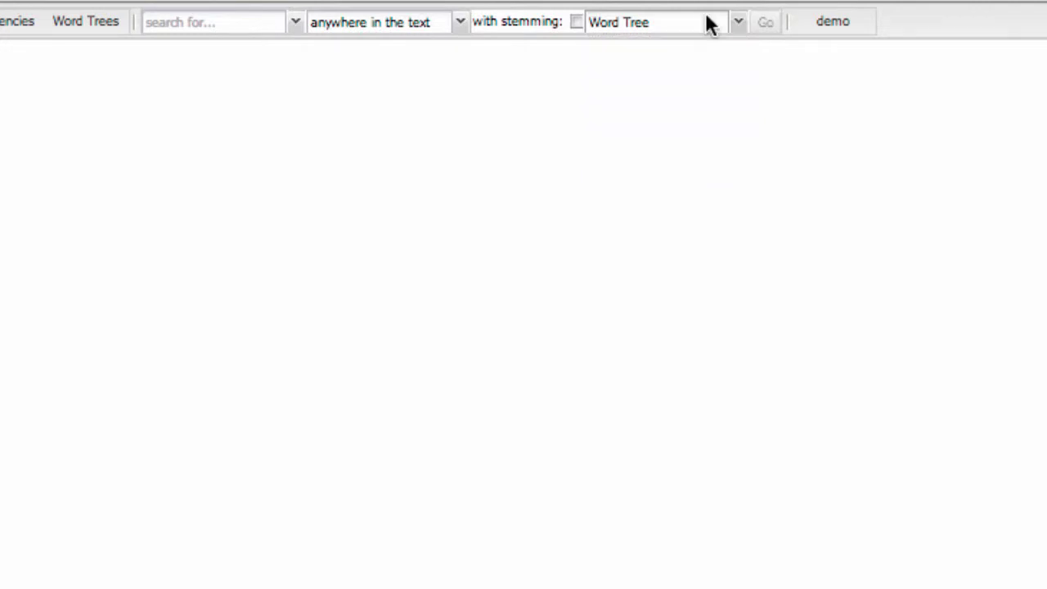
- Search for China anywhere in the text and show the matches as a list of search results
left_click(255, 16)
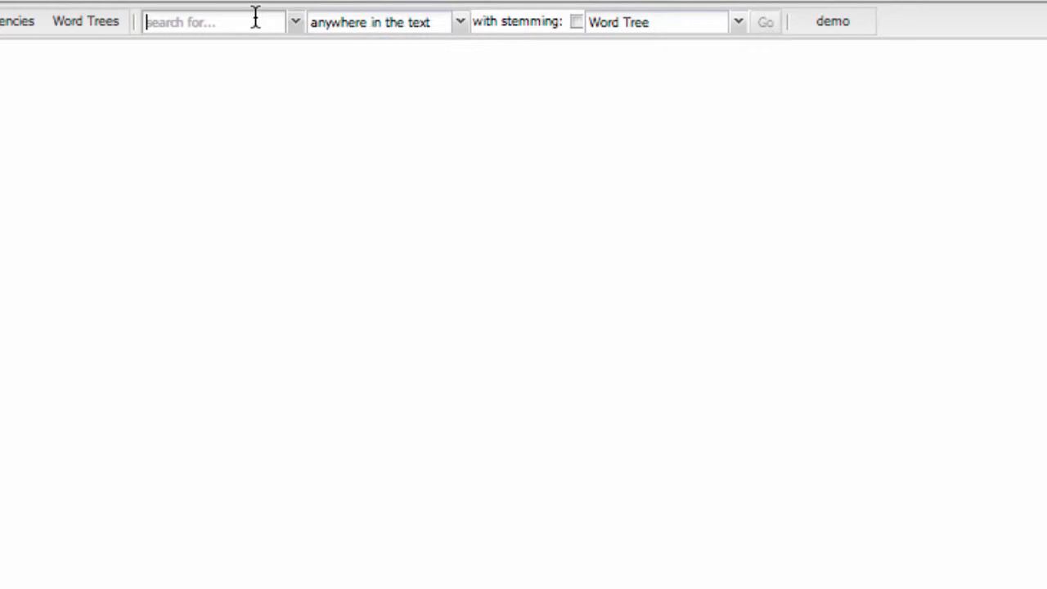
type("China")
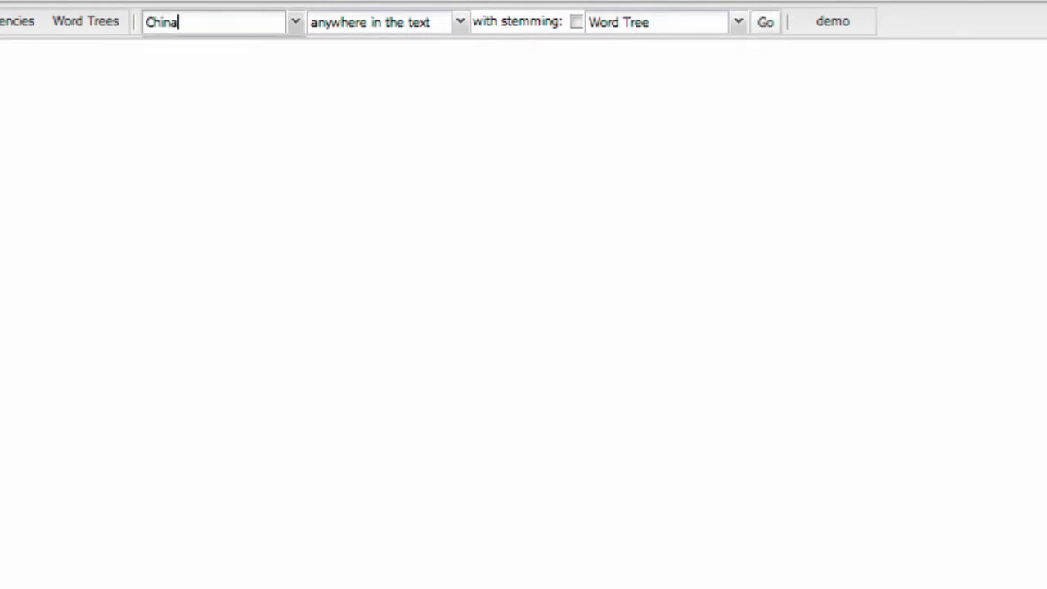
left_click(738, 33)
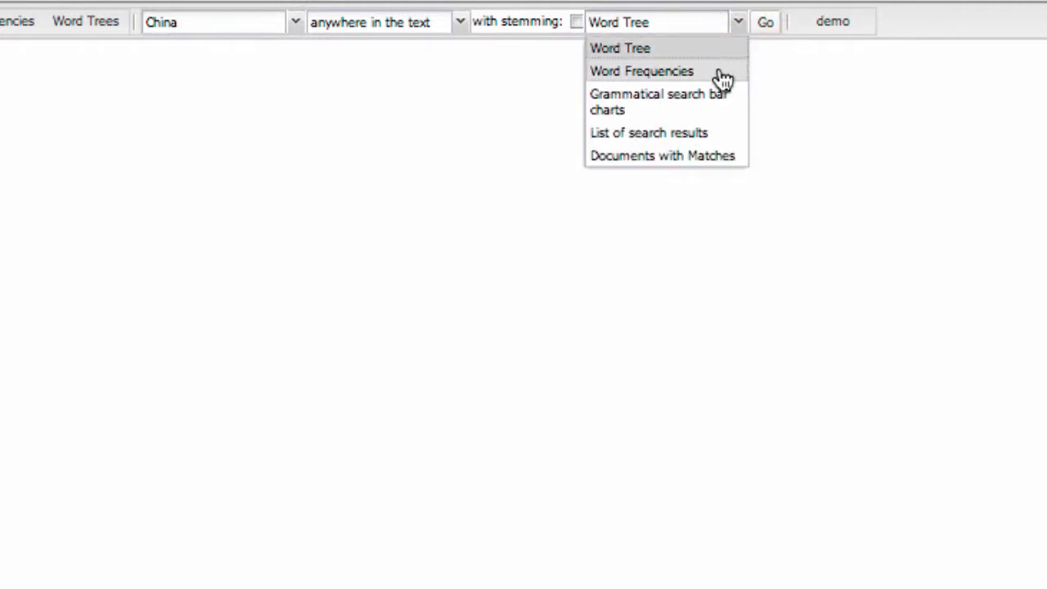
left_click(724, 132)
left_click(765, 23)
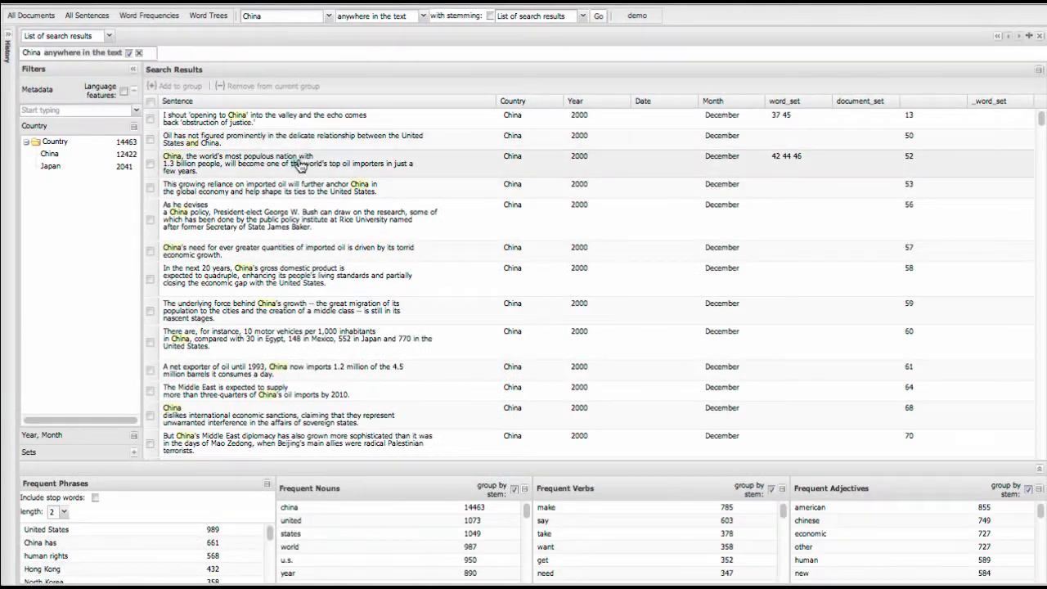
scroll(301, 163, "down", 10)
scroll(300, 163, "down", 3)
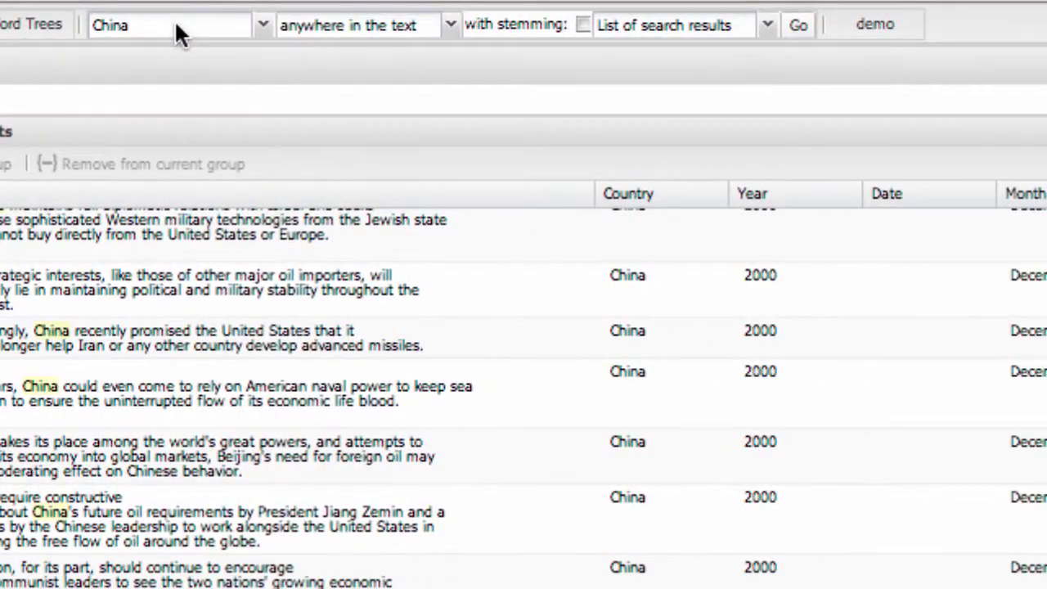
- Search for the phrase "United States and China" anywhere in the text, displayed as a list of search results
double_click(175, 24)
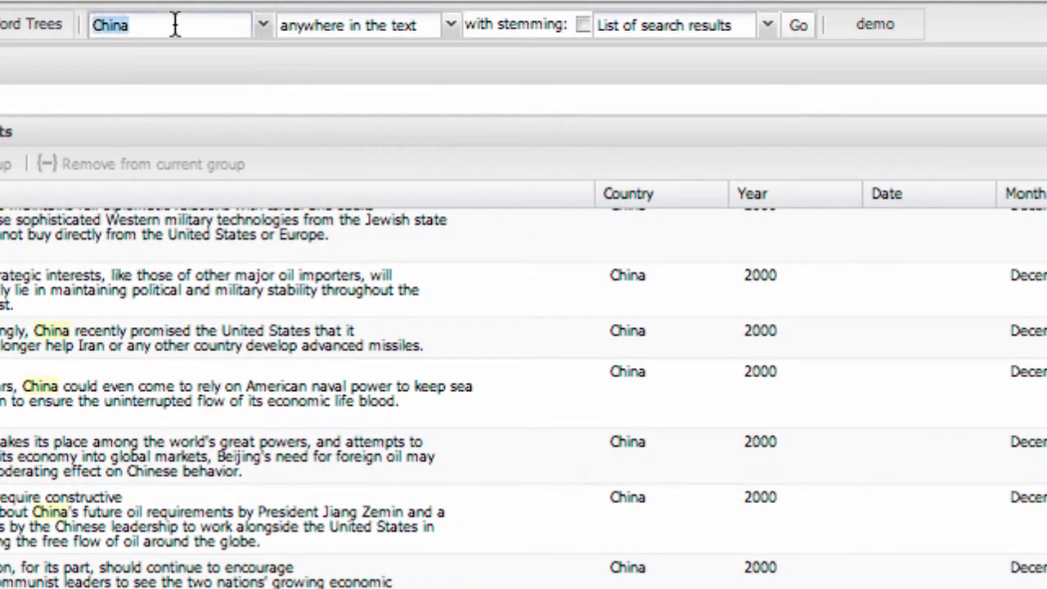
type("Unite")
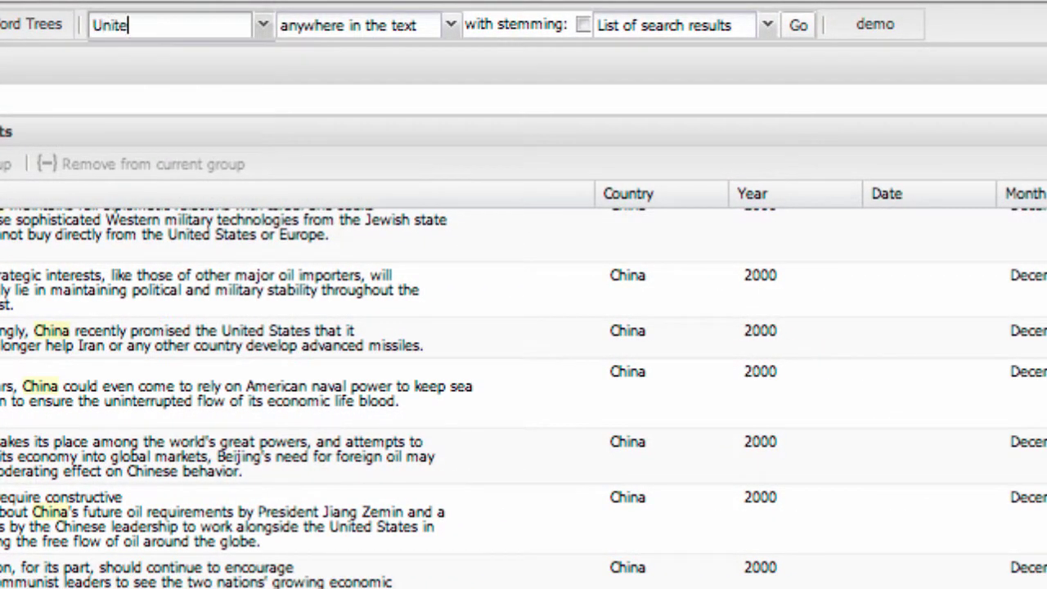
type("d States a")
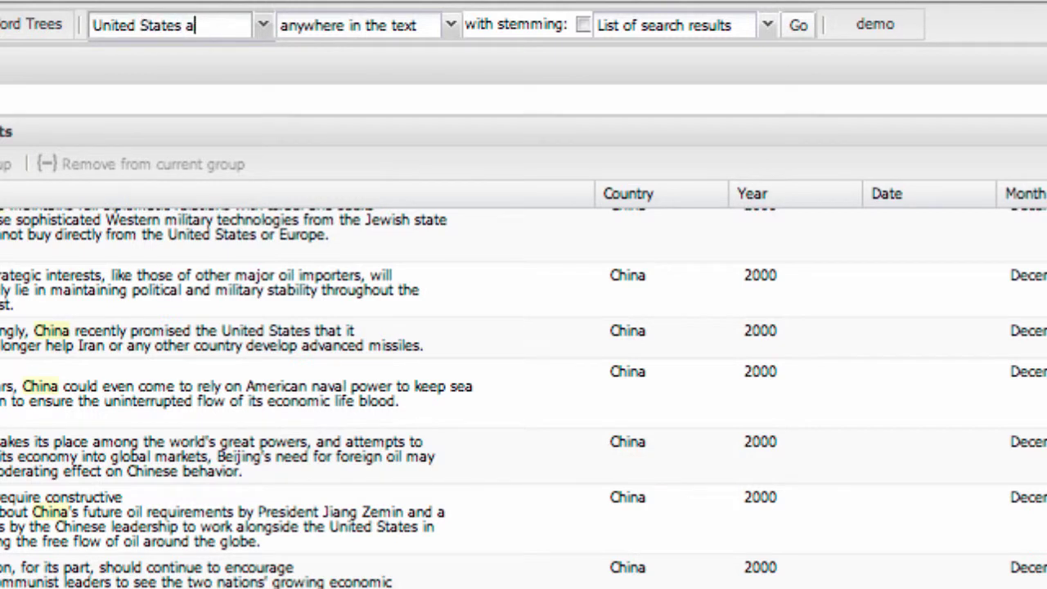
type("nd China")
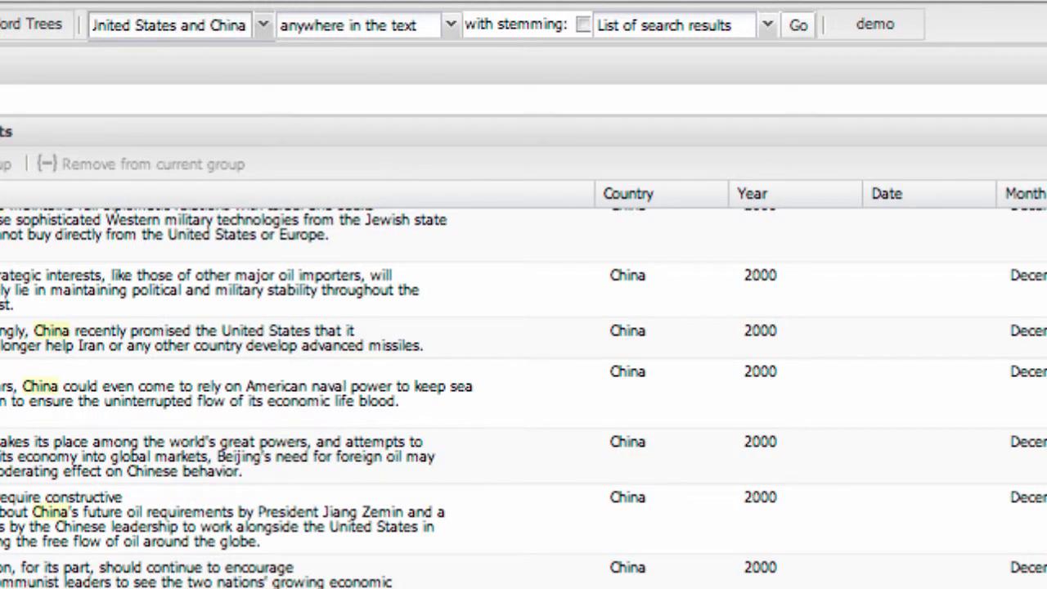
type("'")
left_click(799, 26)
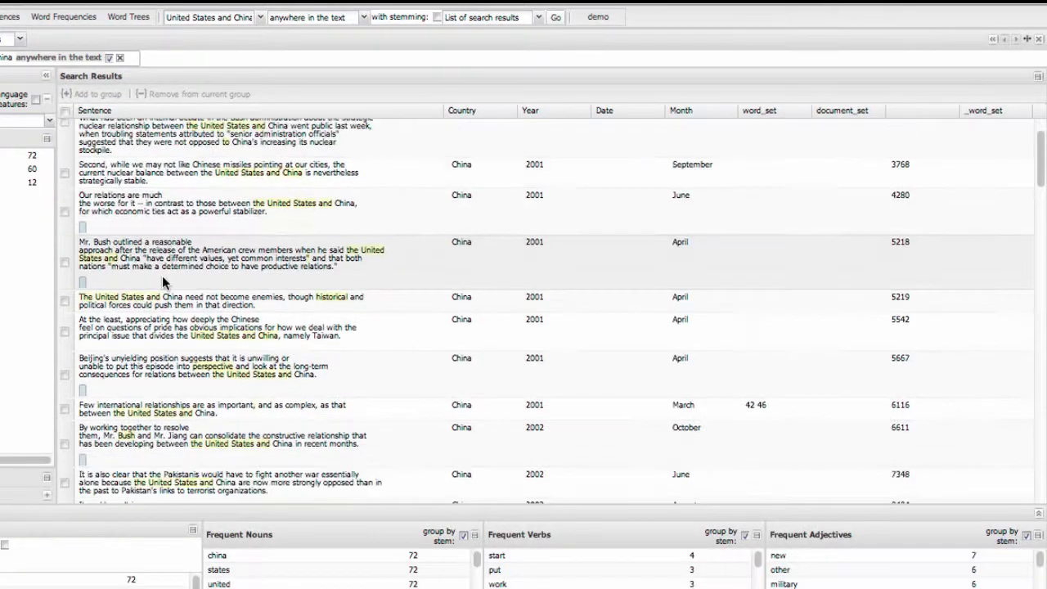
scroll(163, 281, "down", 5)
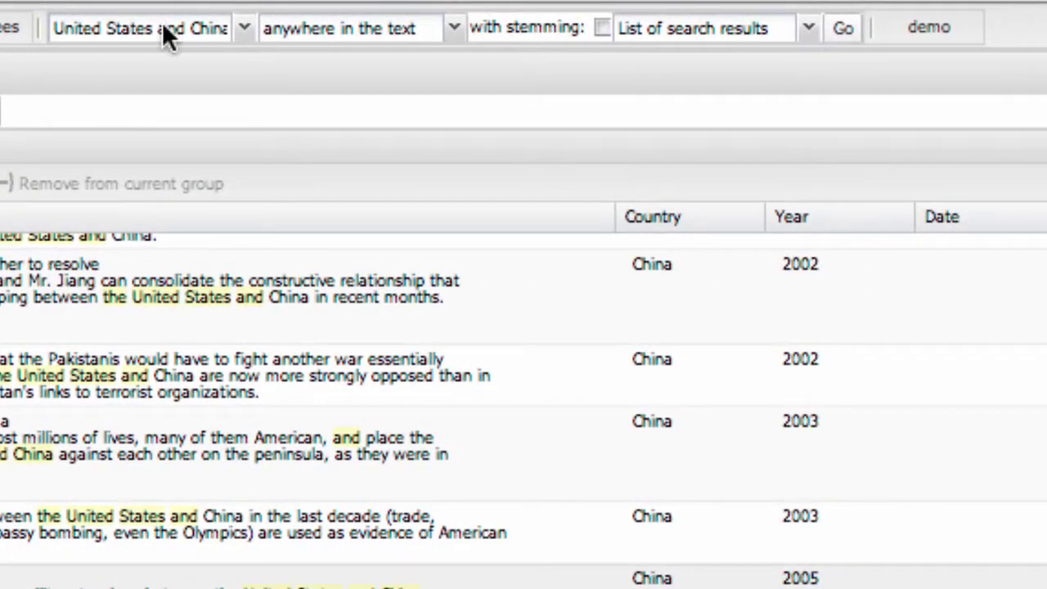
- Search for any of the words "economic, economy, economies" anywhere in the text and look through the matching sentences
triple_click(163, 24)
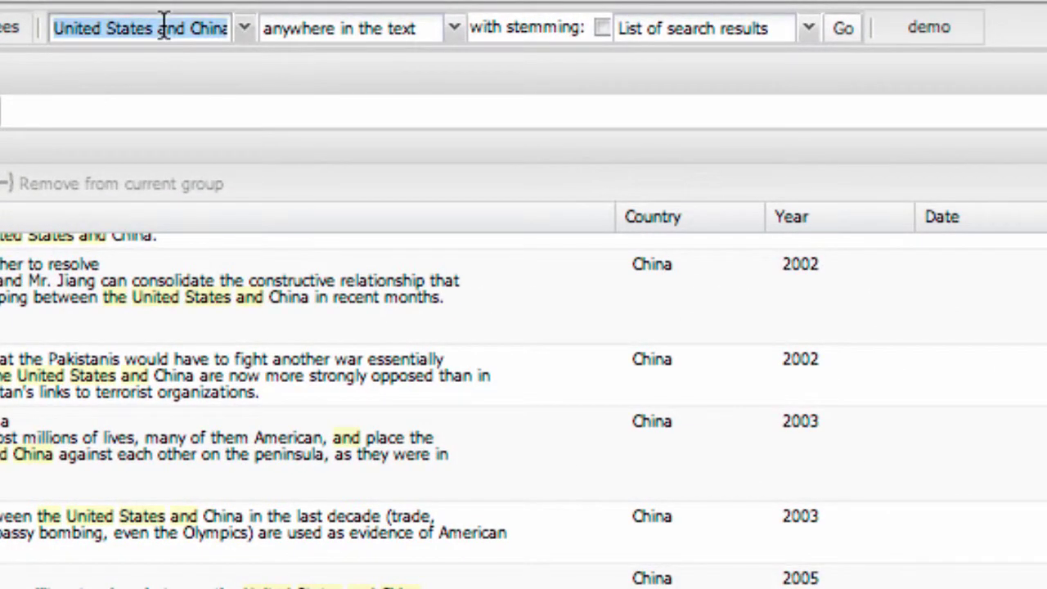
key("BackSpace")
type("edon")
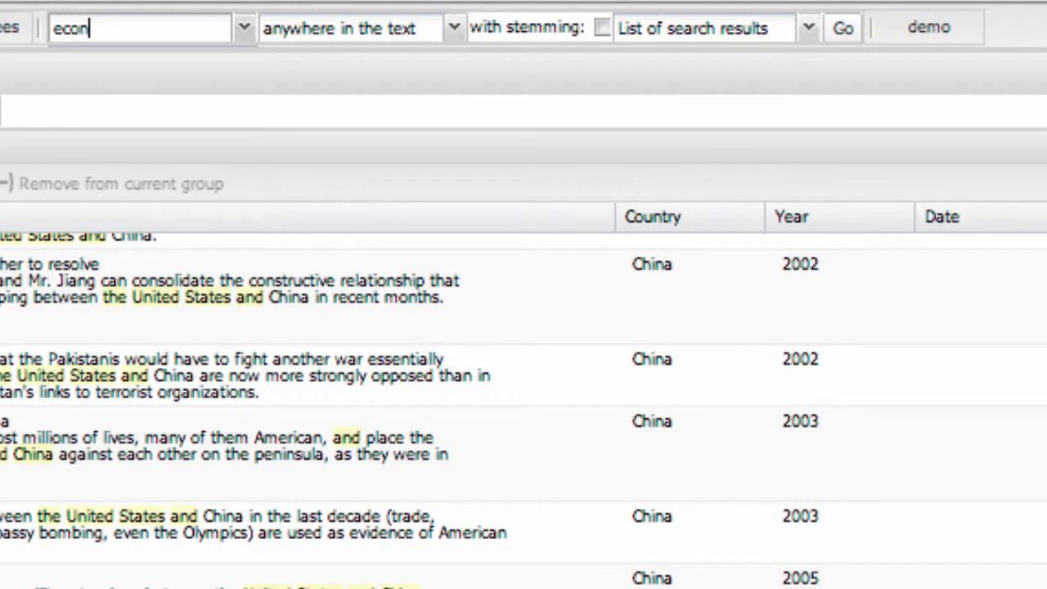
type("omic, econo")
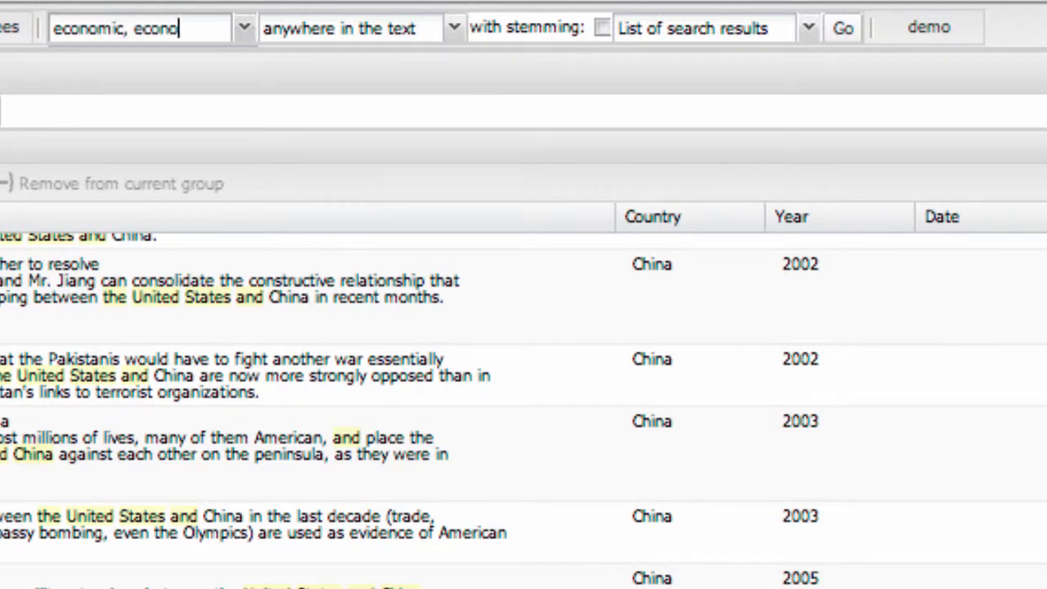
type("my, economies")
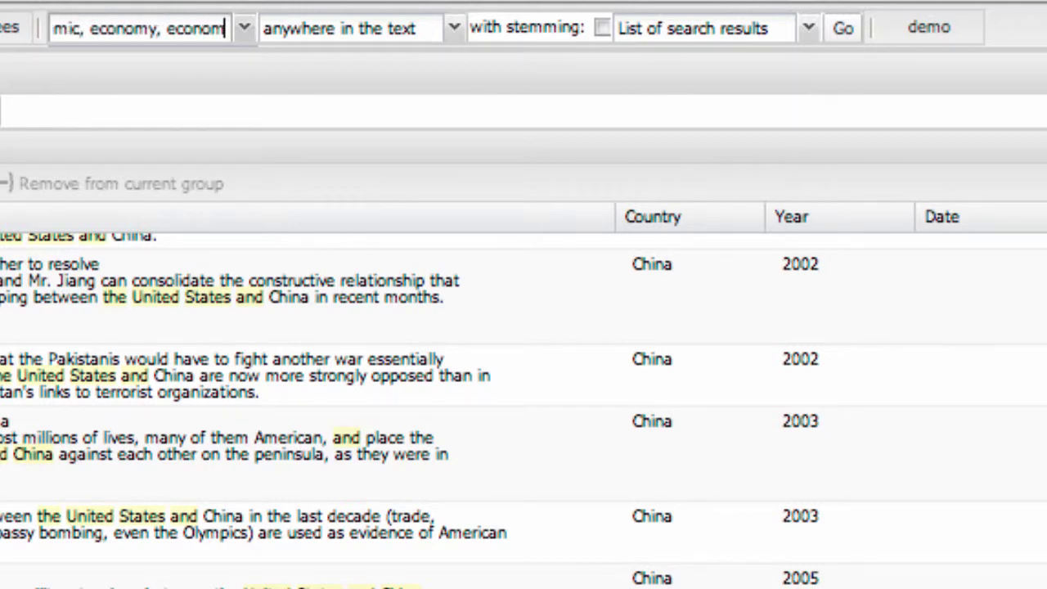
left_click(849, 31)
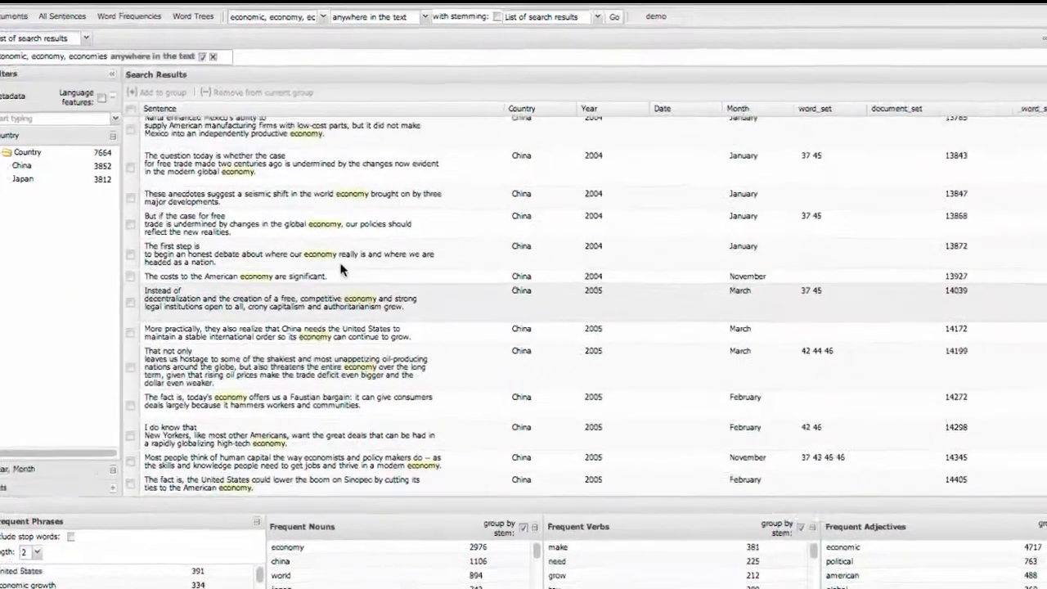
scroll(341, 263, "up", 10)
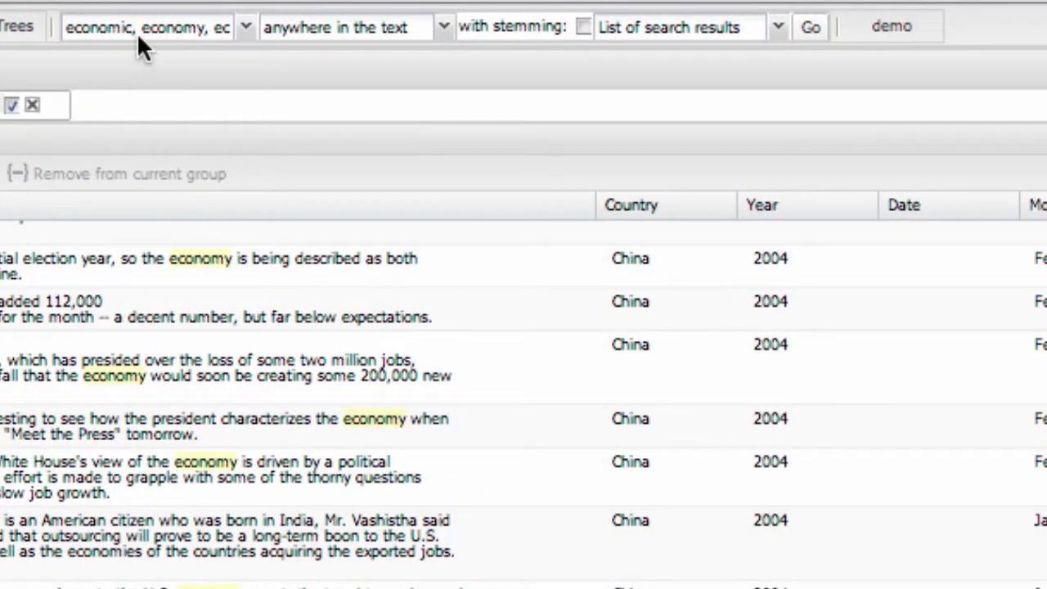
- Search for economy with stemming enabled, and stop grouping the frequent nouns by stem
triple_click(133, 28)
type("econom")
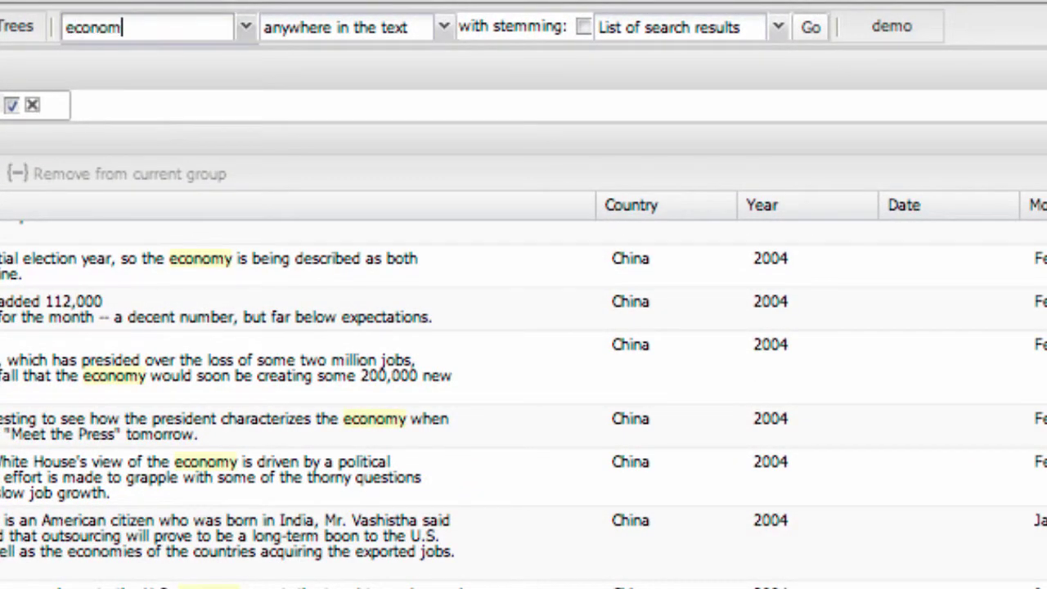
type("y")
left_click(584, 28)
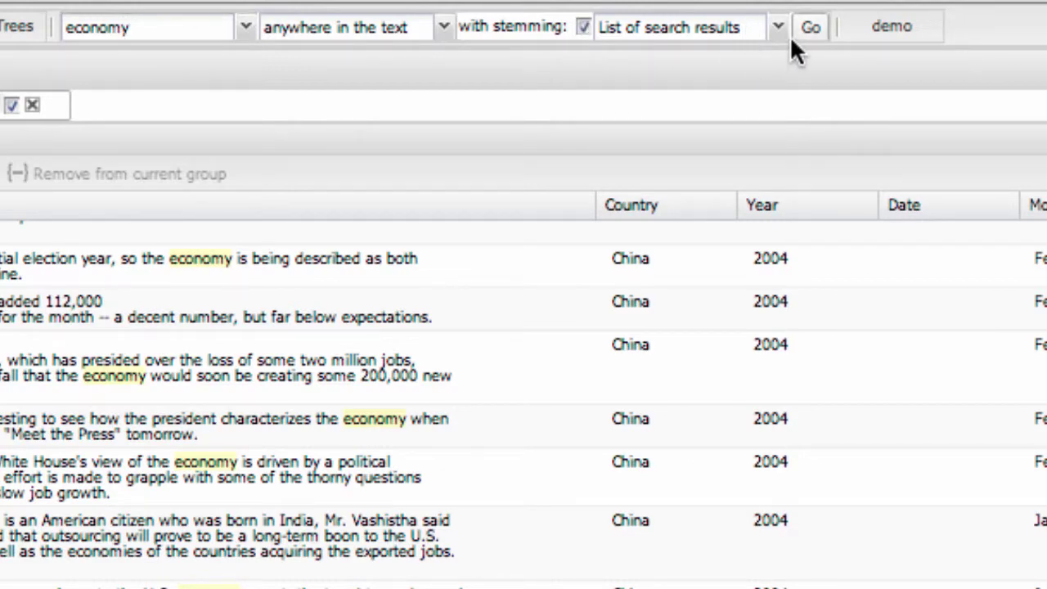
left_click(810, 28)
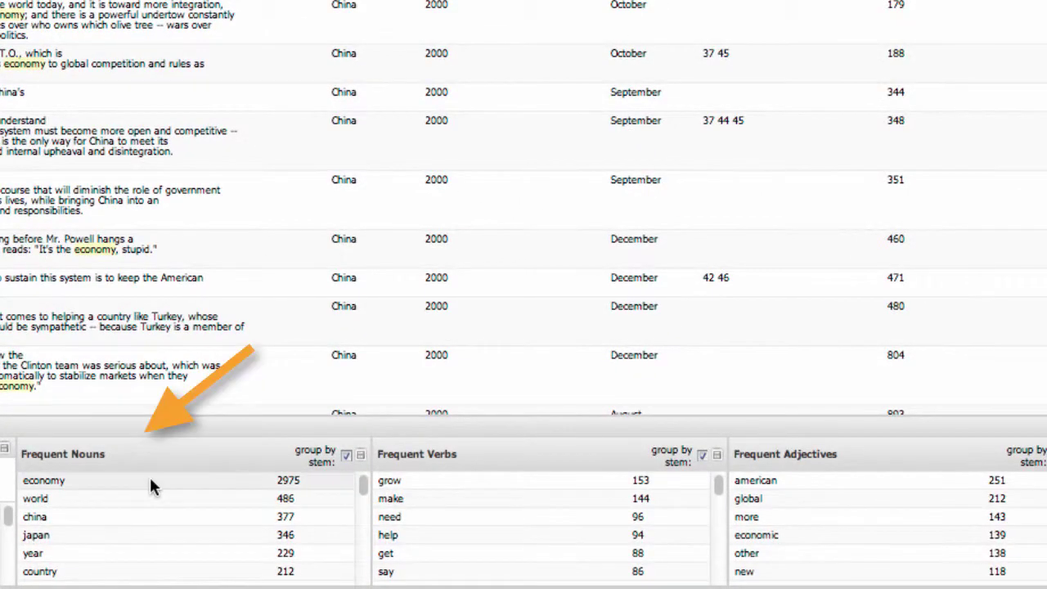
left_click(346, 456)
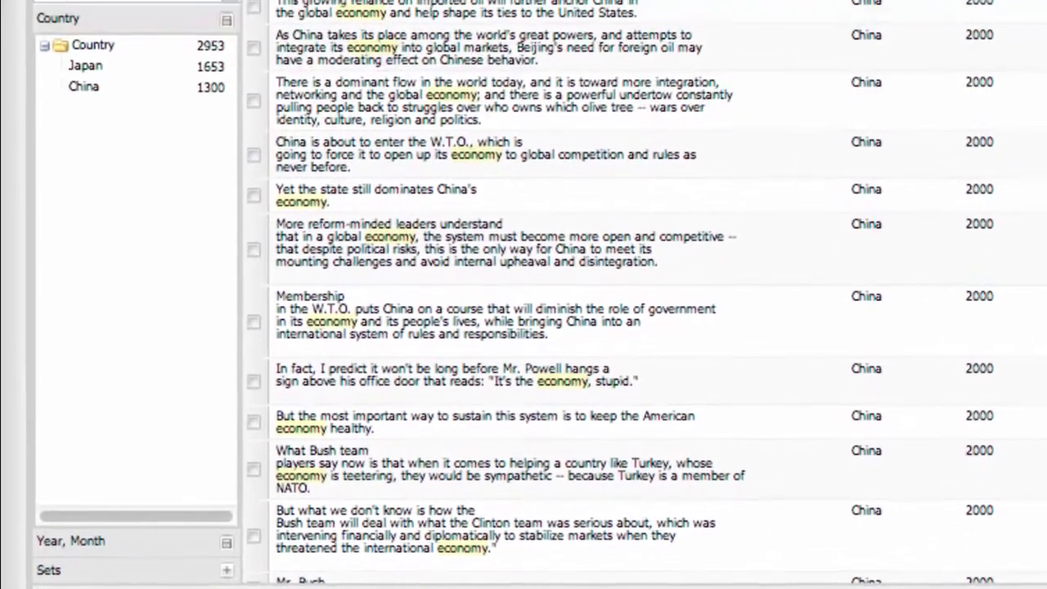
- Filter the economy search results to the years 2000 to 2009
scroll(491, 286, "down", 10)
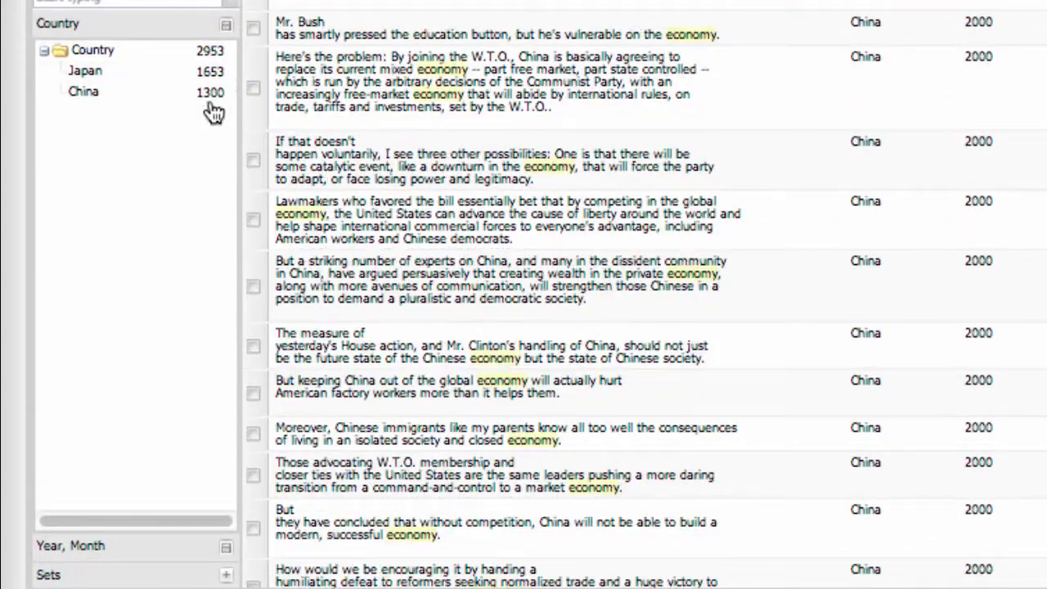
left_click(118, 544)
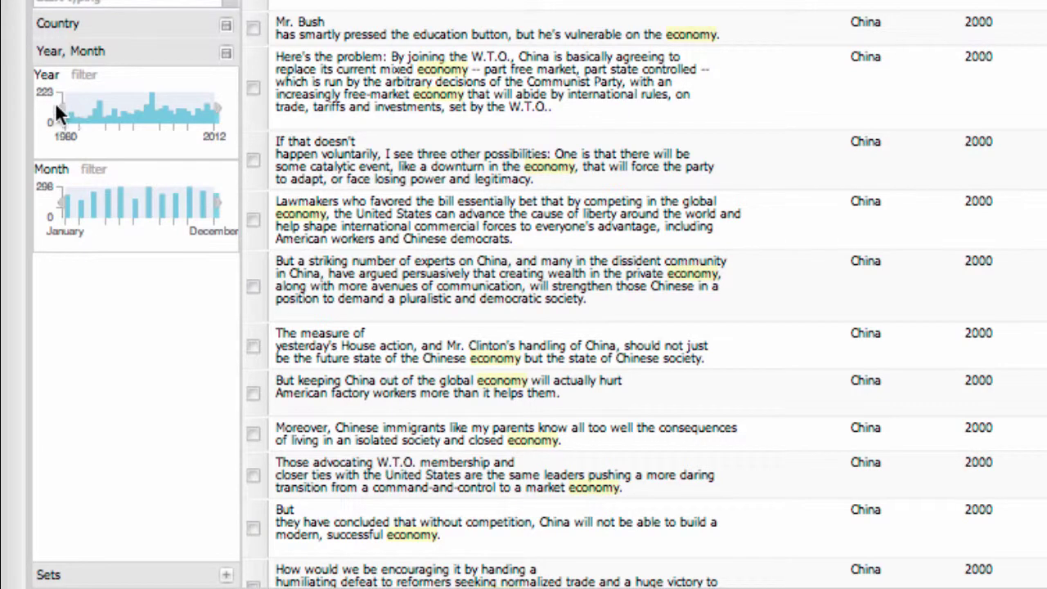
left_click_drag(58, 110, 156, 113)
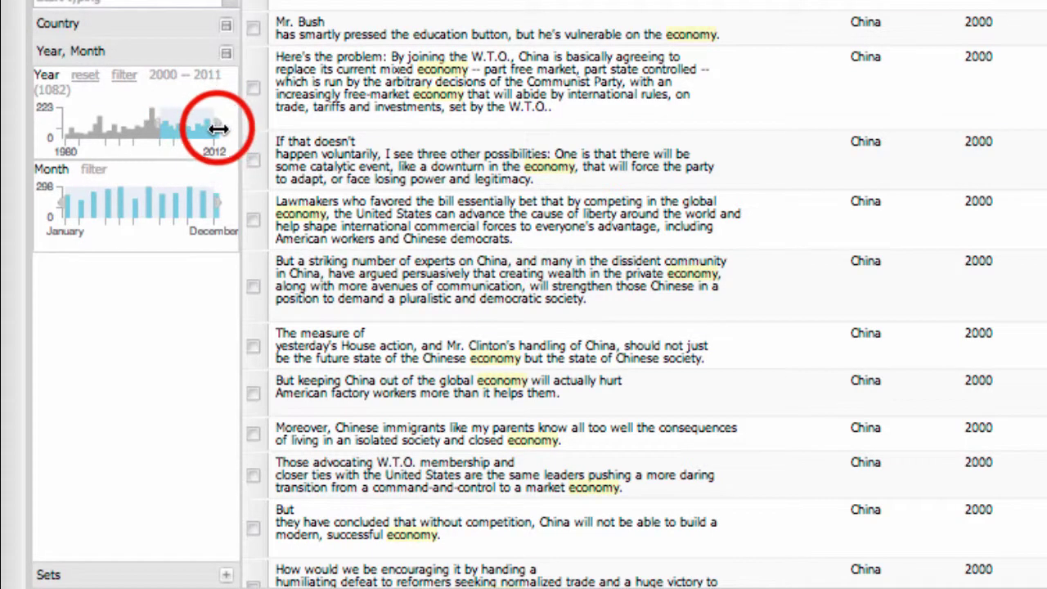
left_click_drag(216, 130, 209, 131)
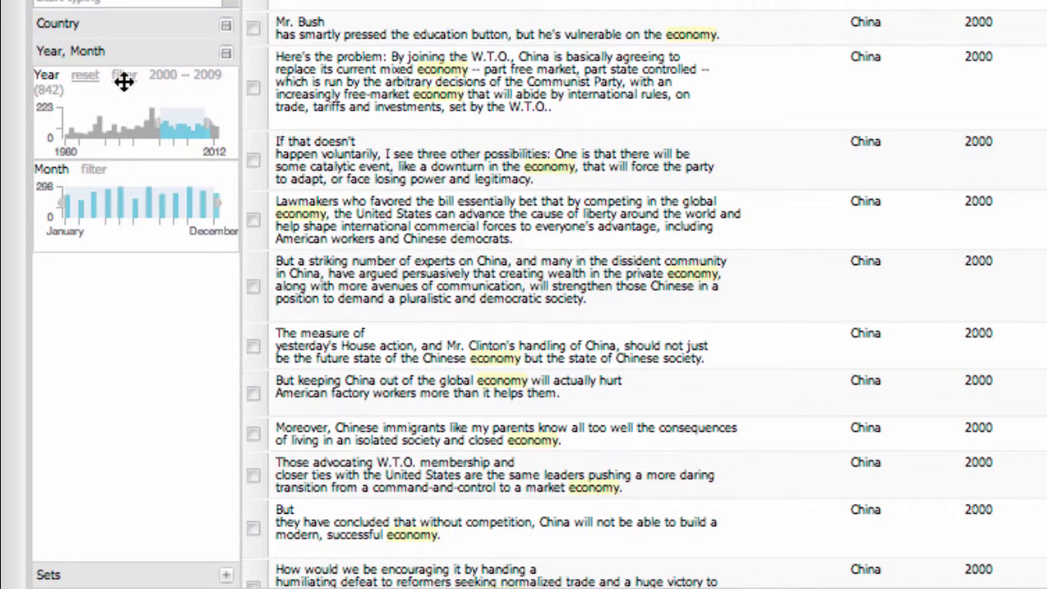
left_click(124, 76)
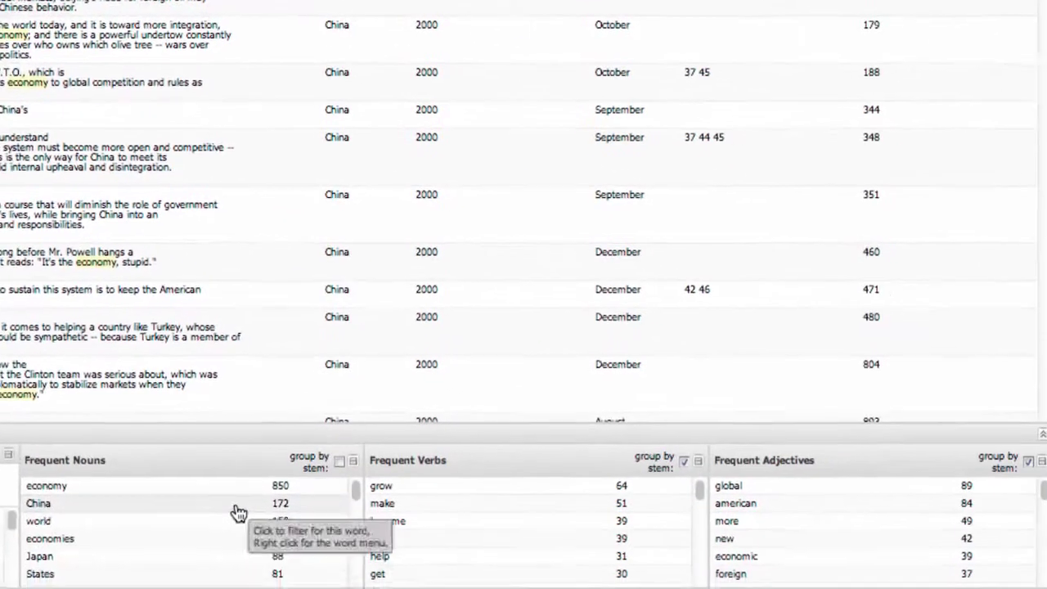
- Look through the frequent nouns, verbs and adjectives, and filter the sentences by the adjective "second-largest"
scroll(233, 508, "down", 2)
scroll(528, 508, "down", 5)
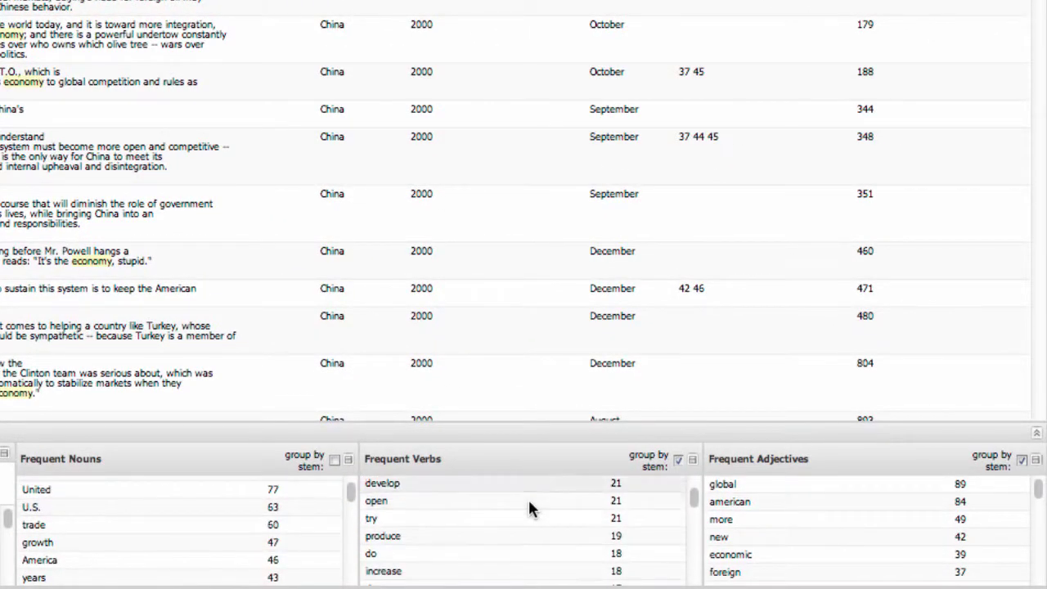
scroll(842, 517, "down", 5)
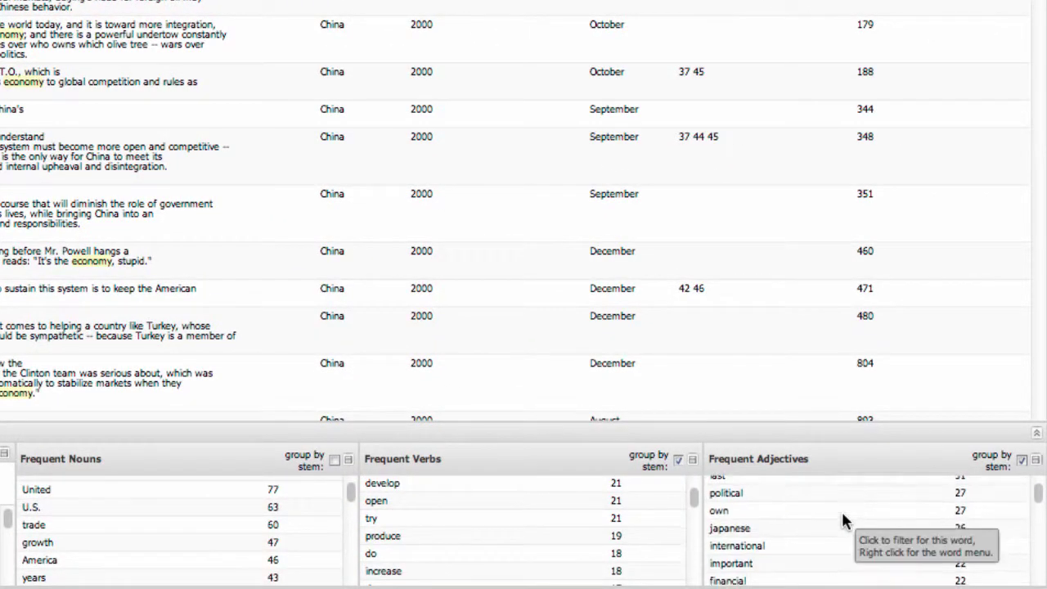
scroll(841, 521, "down", 10)
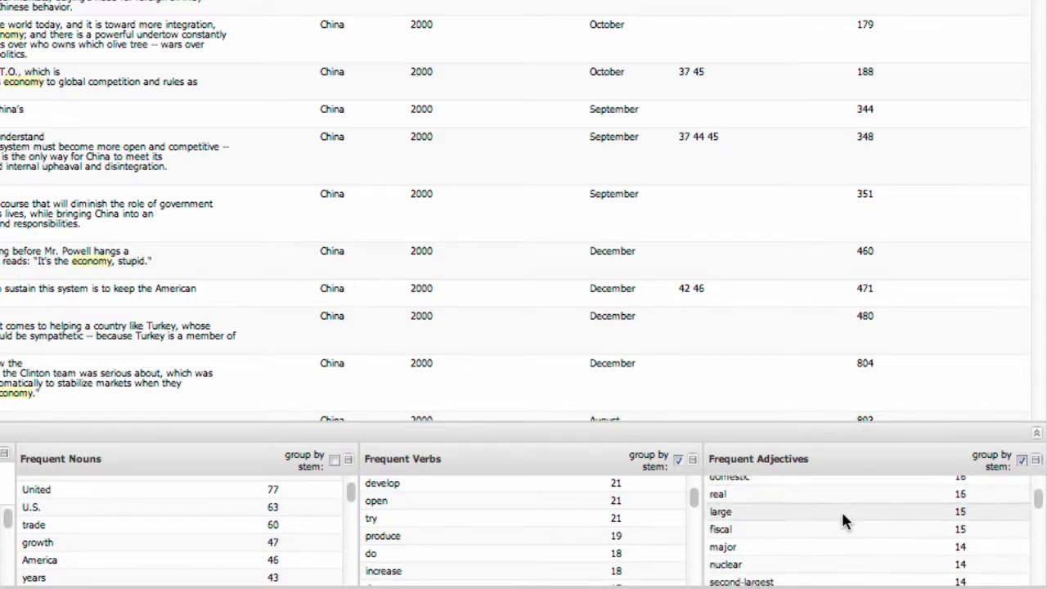
scroll(842, 515, "up", 1)
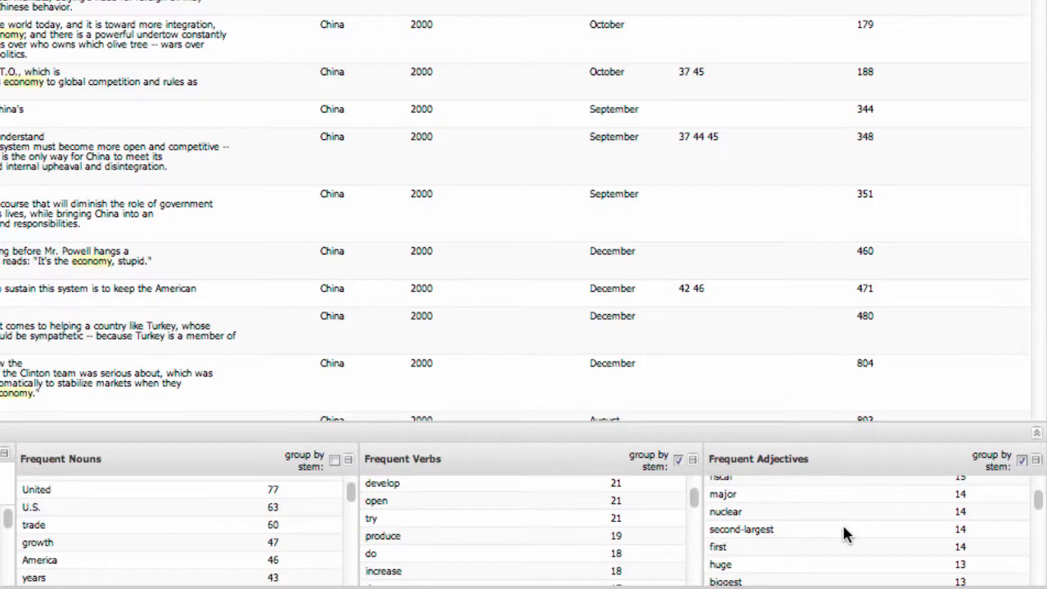
left_click(842, 522)
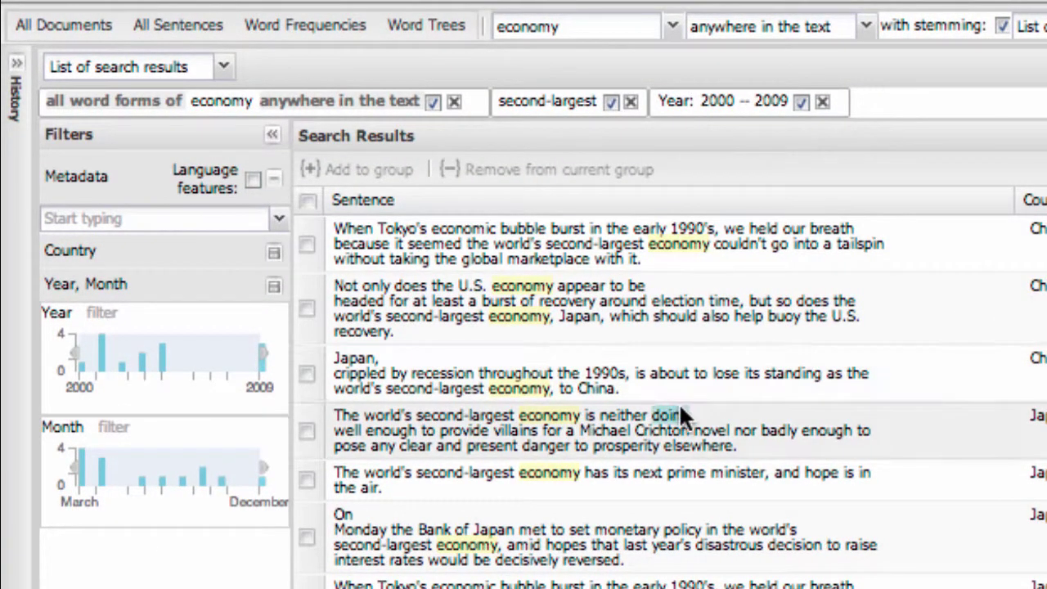
scroll(780, 319, "down", 1)
scroll(780, 312, "up", 1)
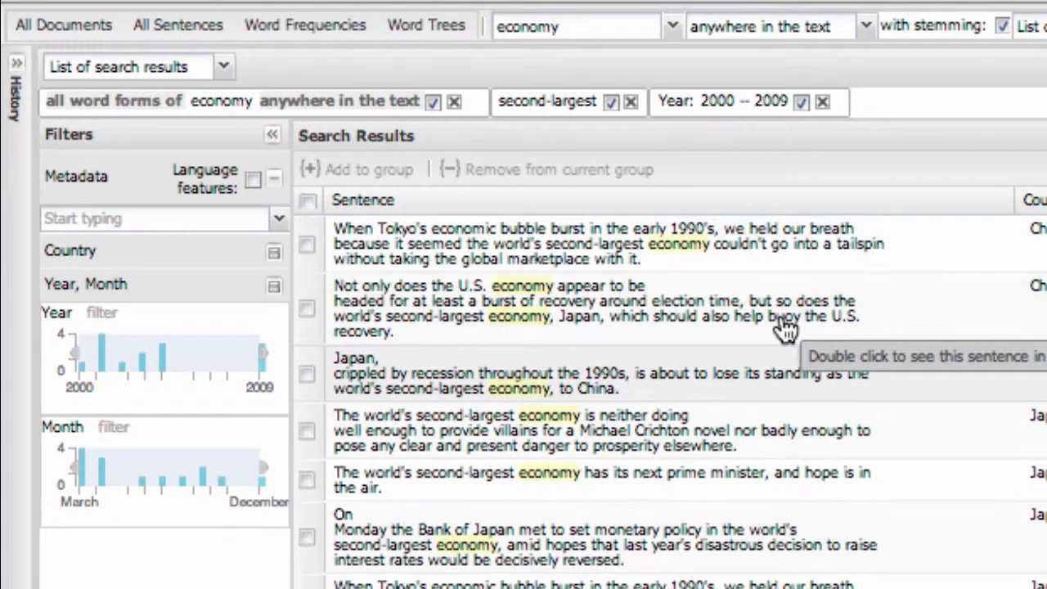
scroll(780, 312, "down", 1)
scroll(780, 311, "up", 1)
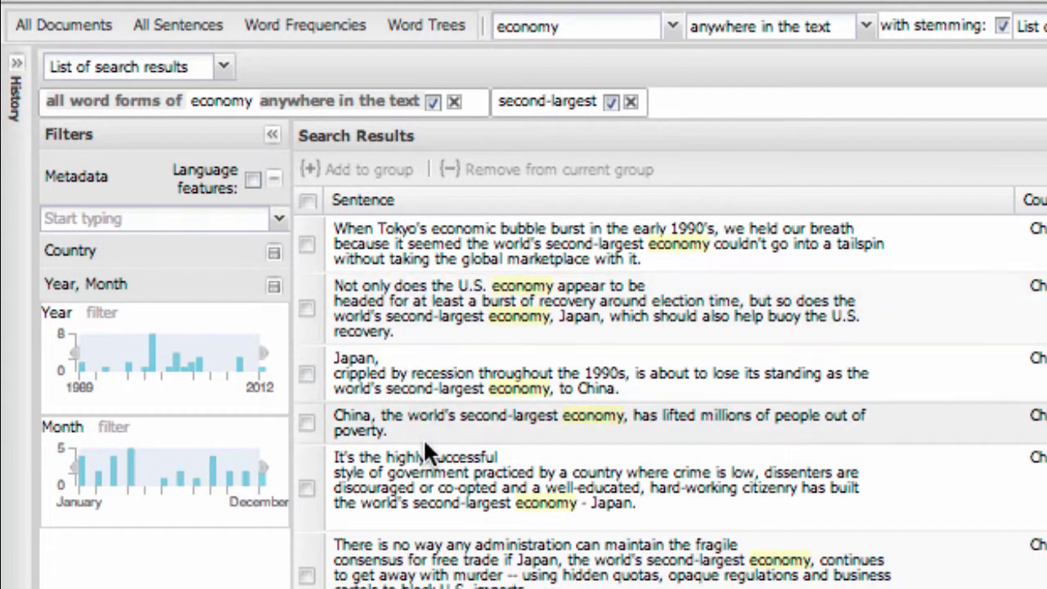
- Select the range 1995 to 2005 in the year distribution of the second-largest economy results
scroll(425, 453, "up", 10)
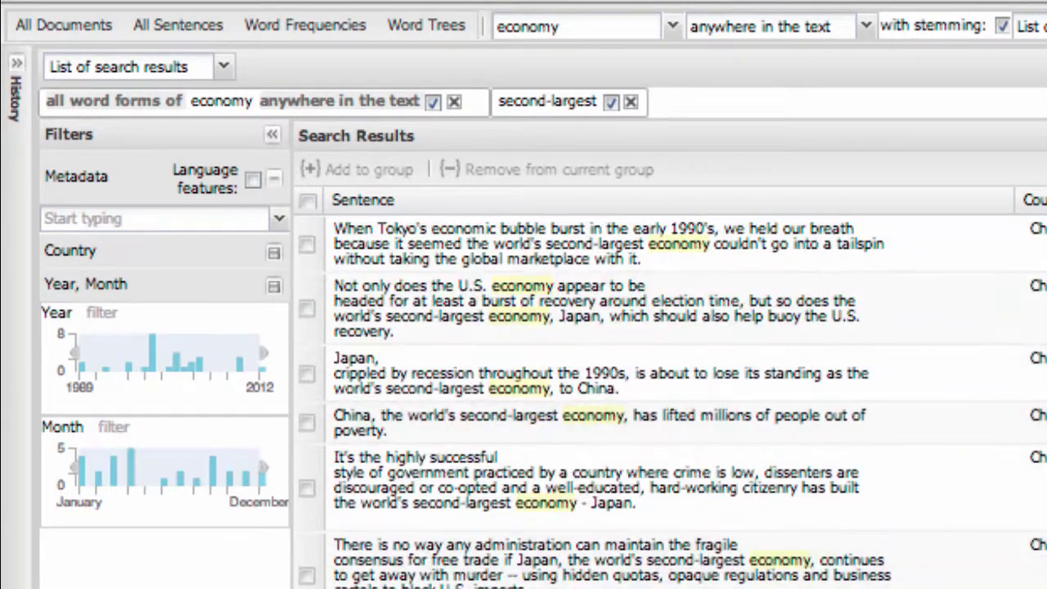
left_click_drag(67, 356, 117, 354)
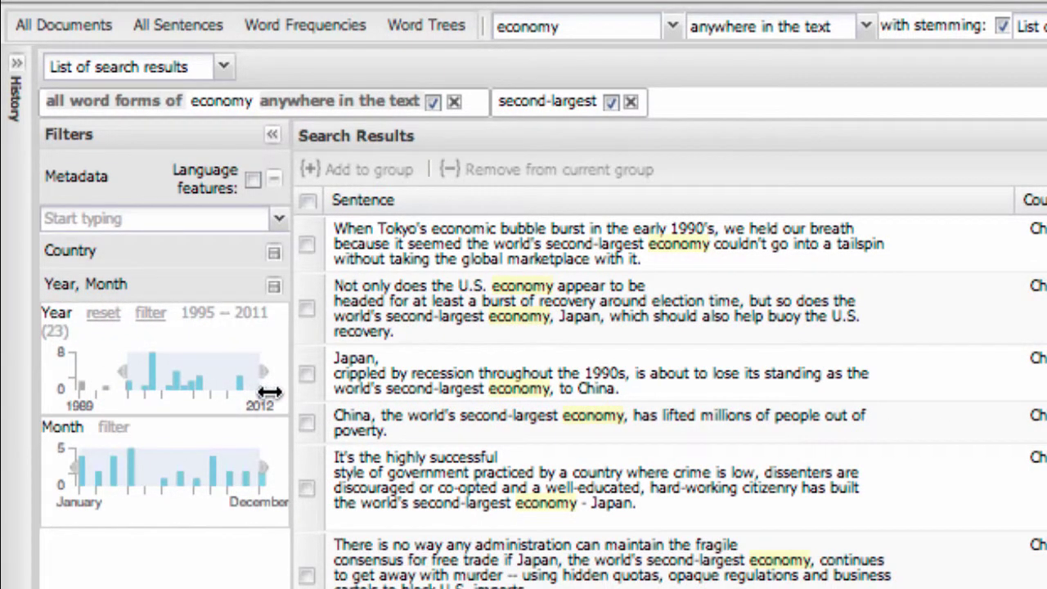
left_click_drag(257, 367, 205, 362)
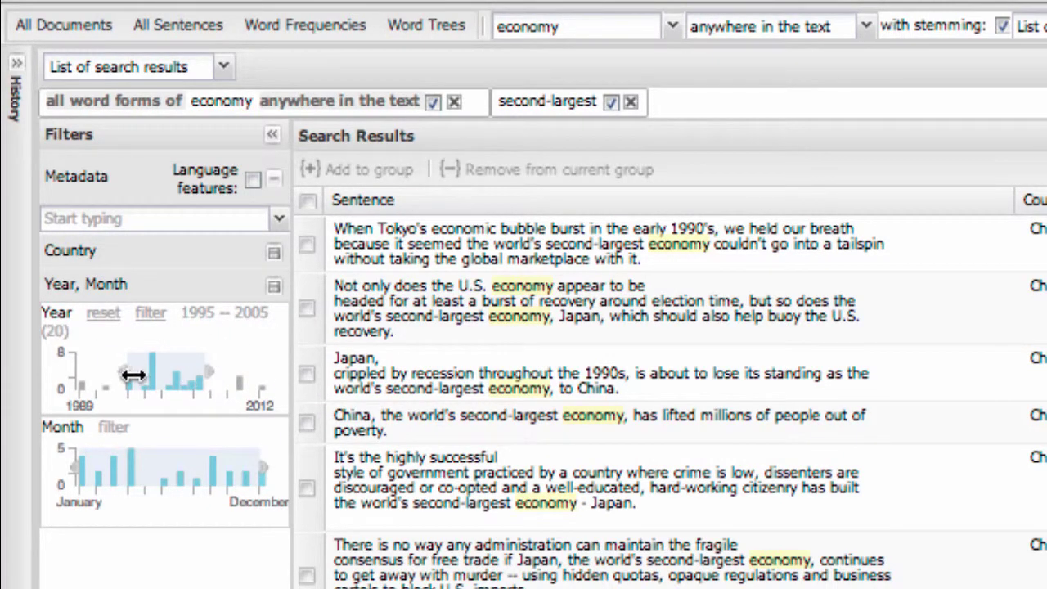